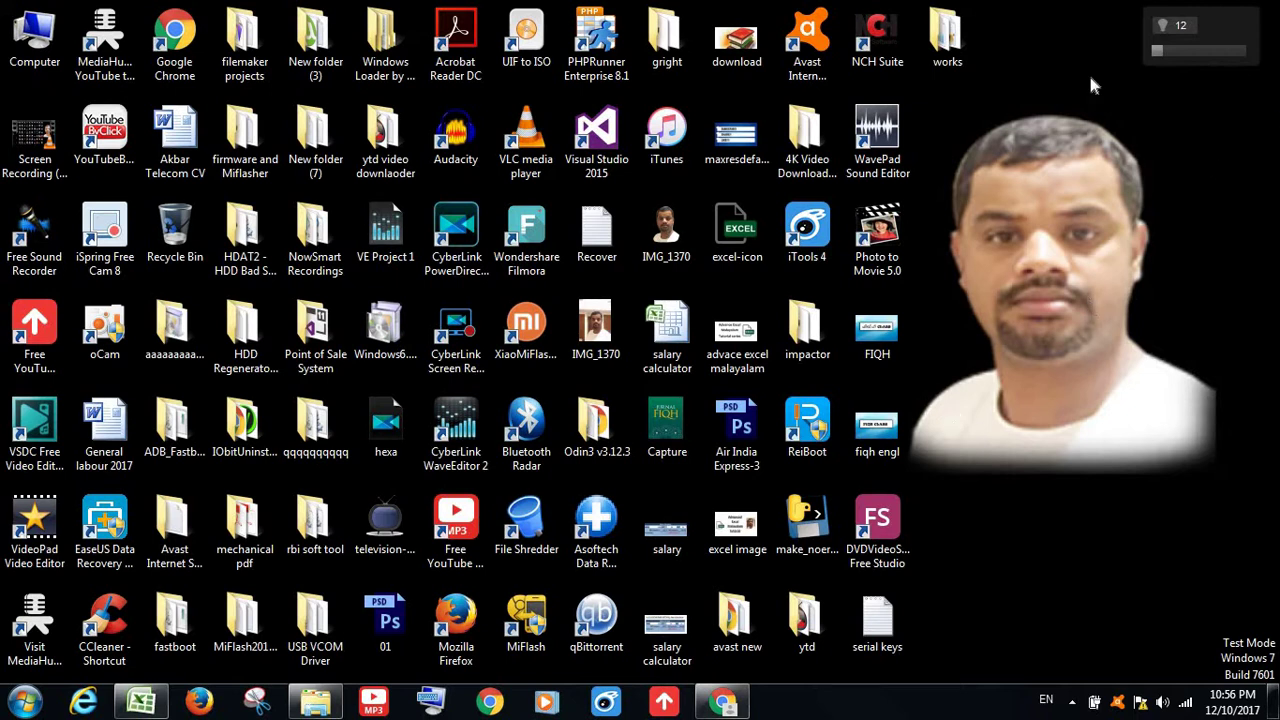
# Refresh the desktop and bring the test1 Excel workbook back on screen
pyautogui.rightClick(1071, 100)
pyautogui.click(1070, 121)
pyautogui.click(158, 703)
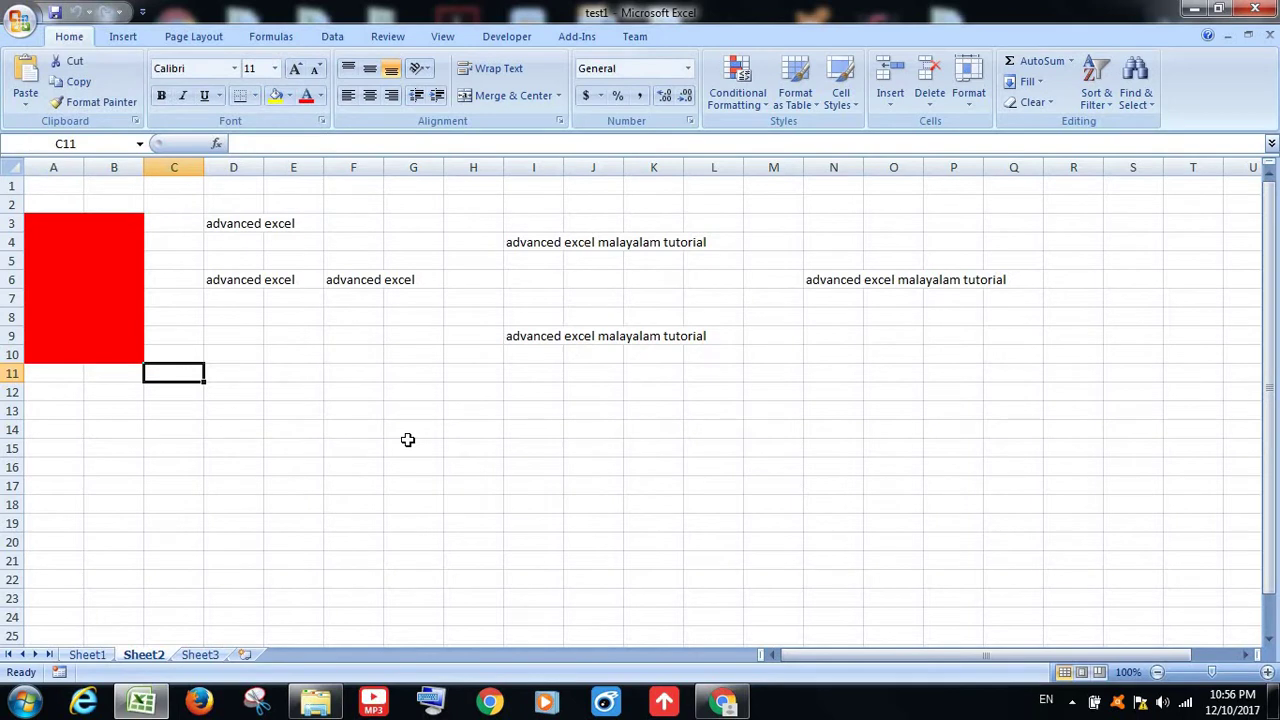
# Open the Visual Basic editor from Developer and select Sheet1 under Microsoft Excel Objects
pyautogui.click(507, 38)
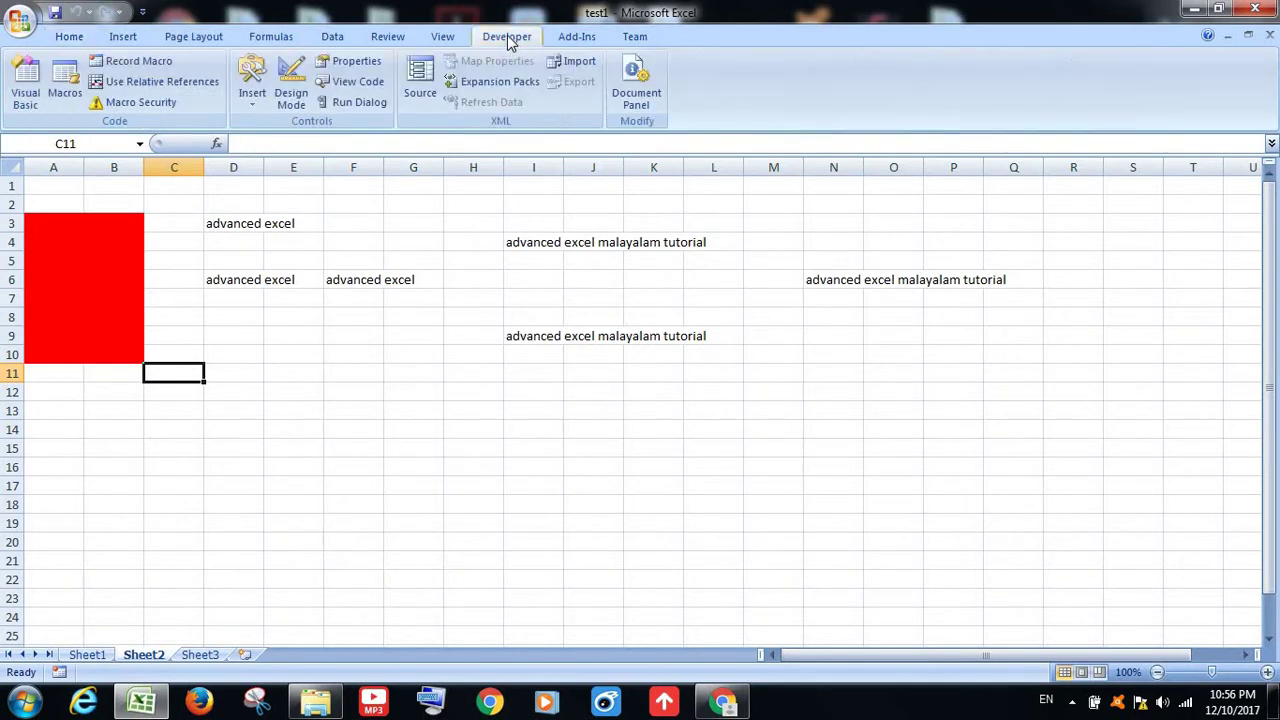
pyautogui.click(27, 80)
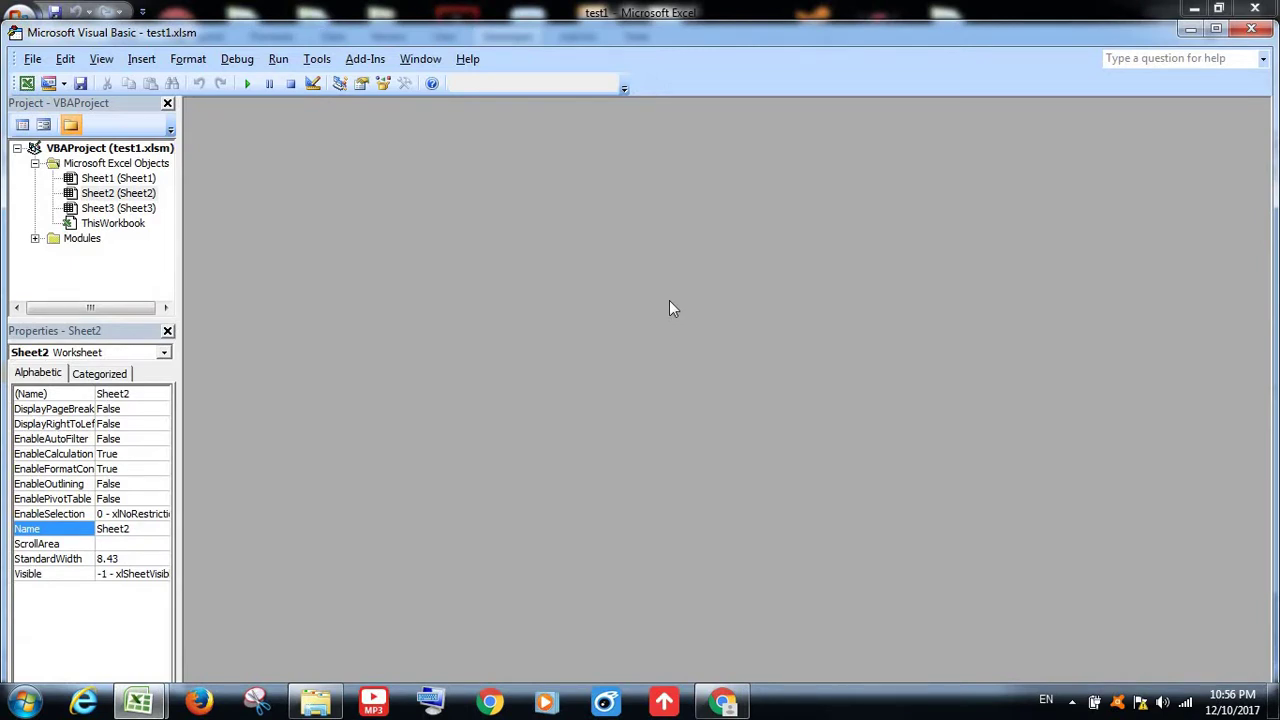
pyautogui.click(115, 164)
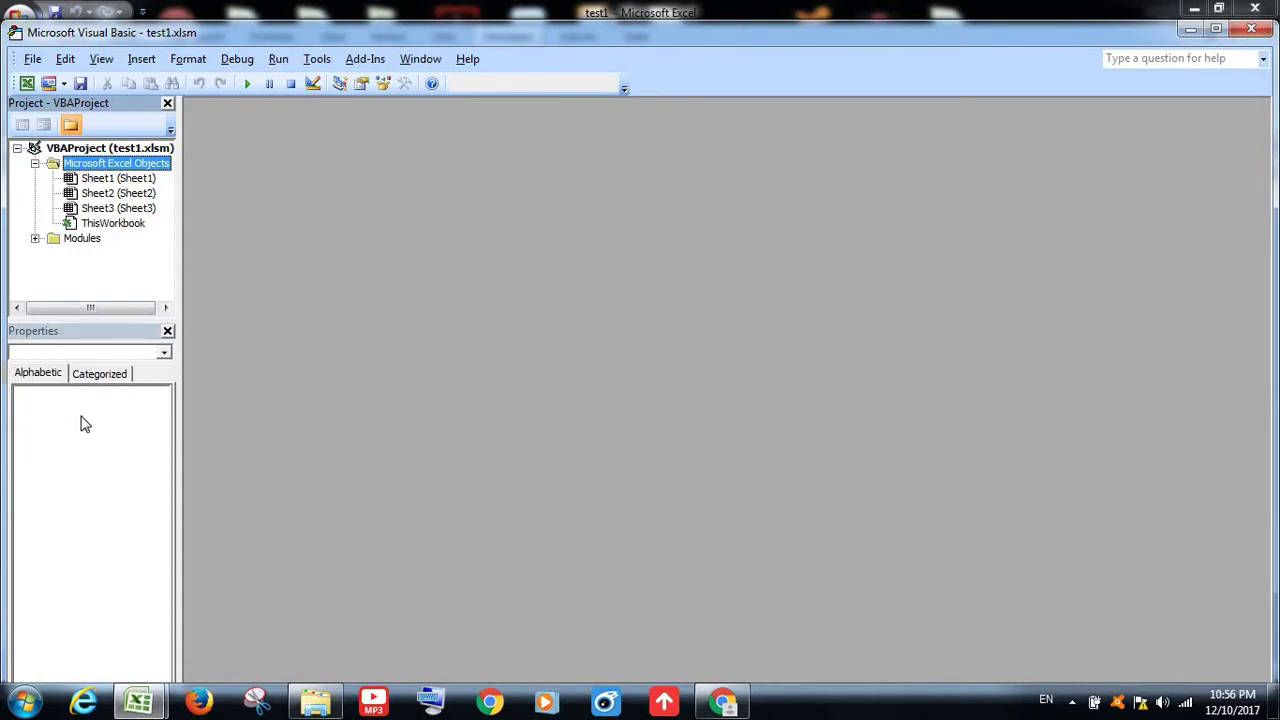
pyautogui.click(113, 180)
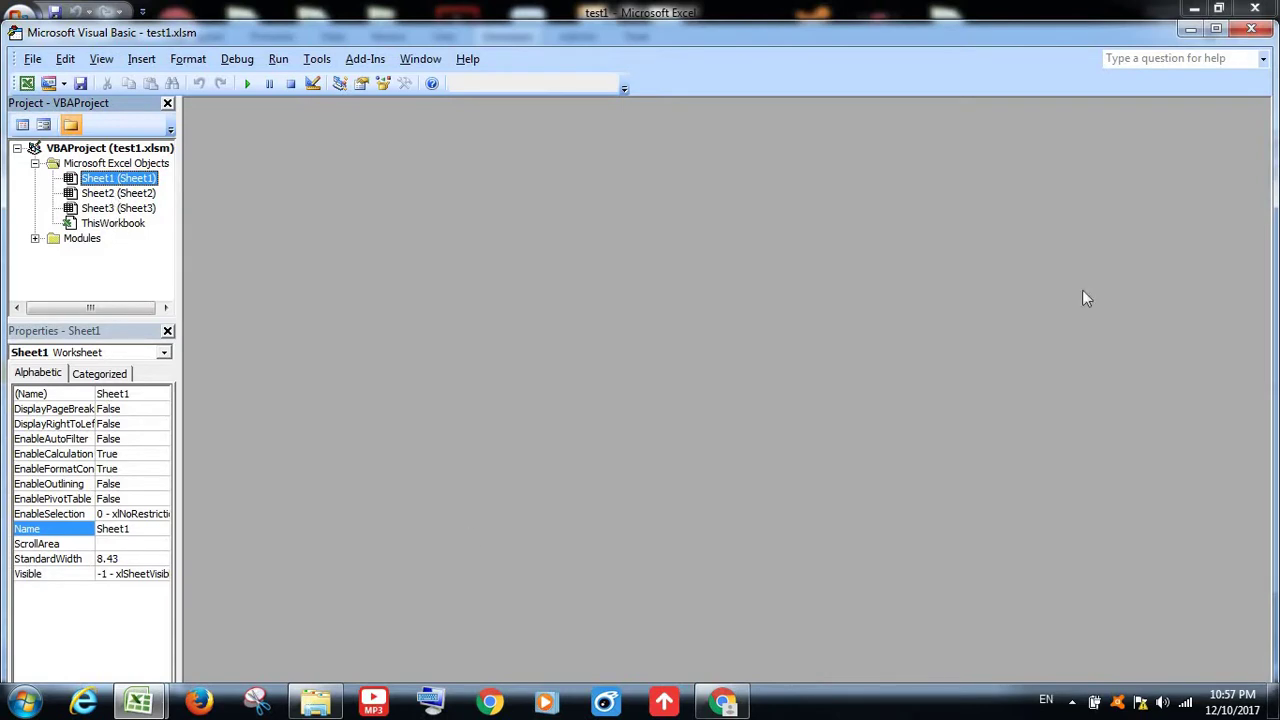
# Back in Excel, look through Sheet1, Sheet2 and the empty Sheet3, ending on Sheet2
pyautogui.click(152, 703)
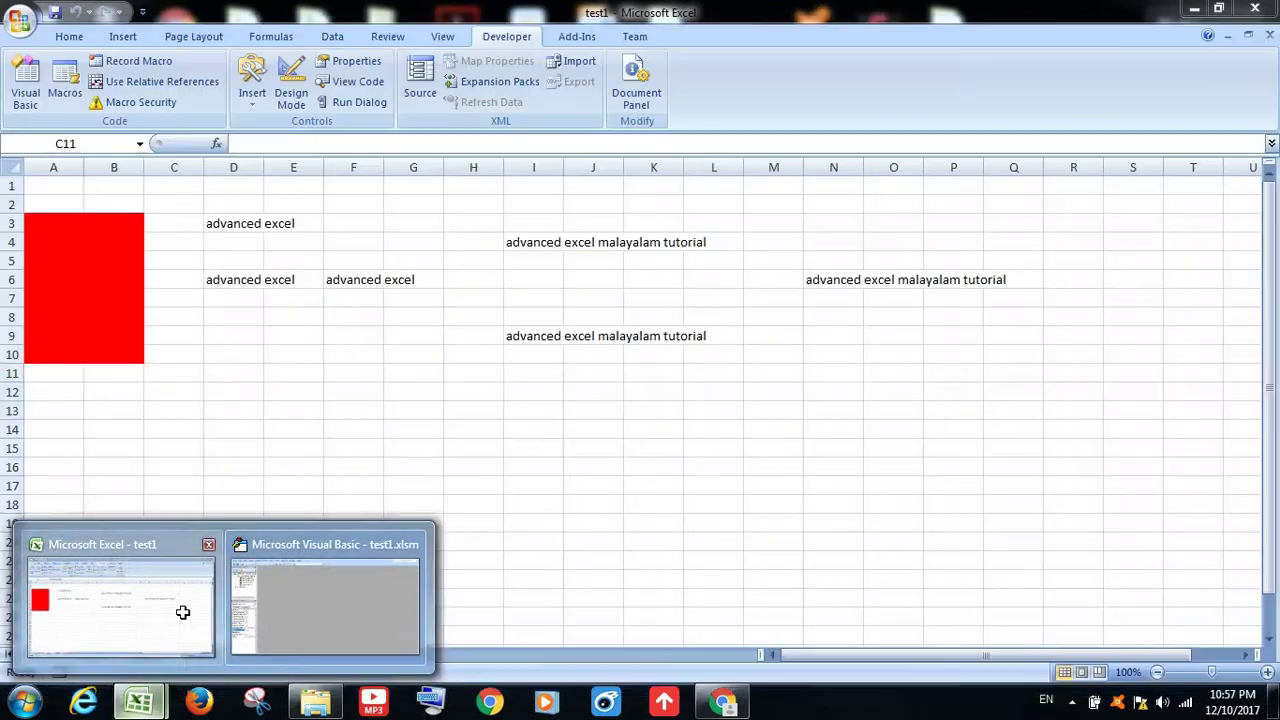
pyautogui.click(183, 617)
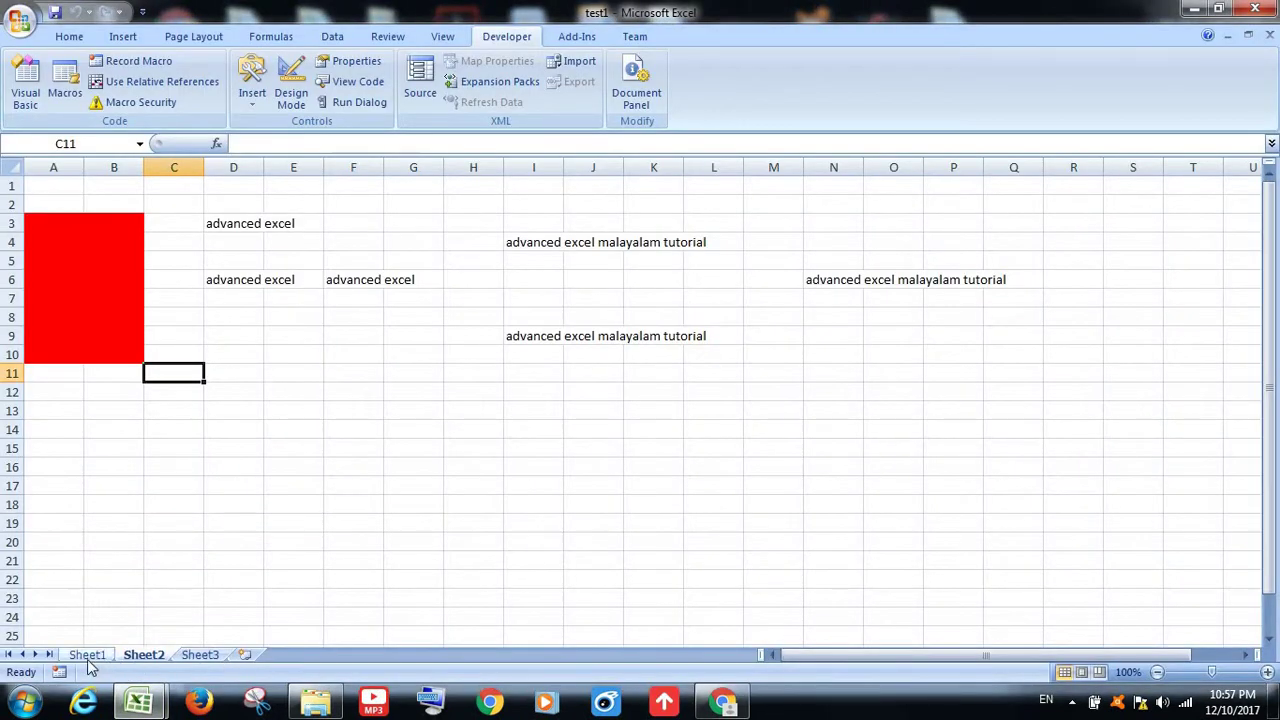
pyautogui.click(87, 655)
pyautogui.click(140, 655)
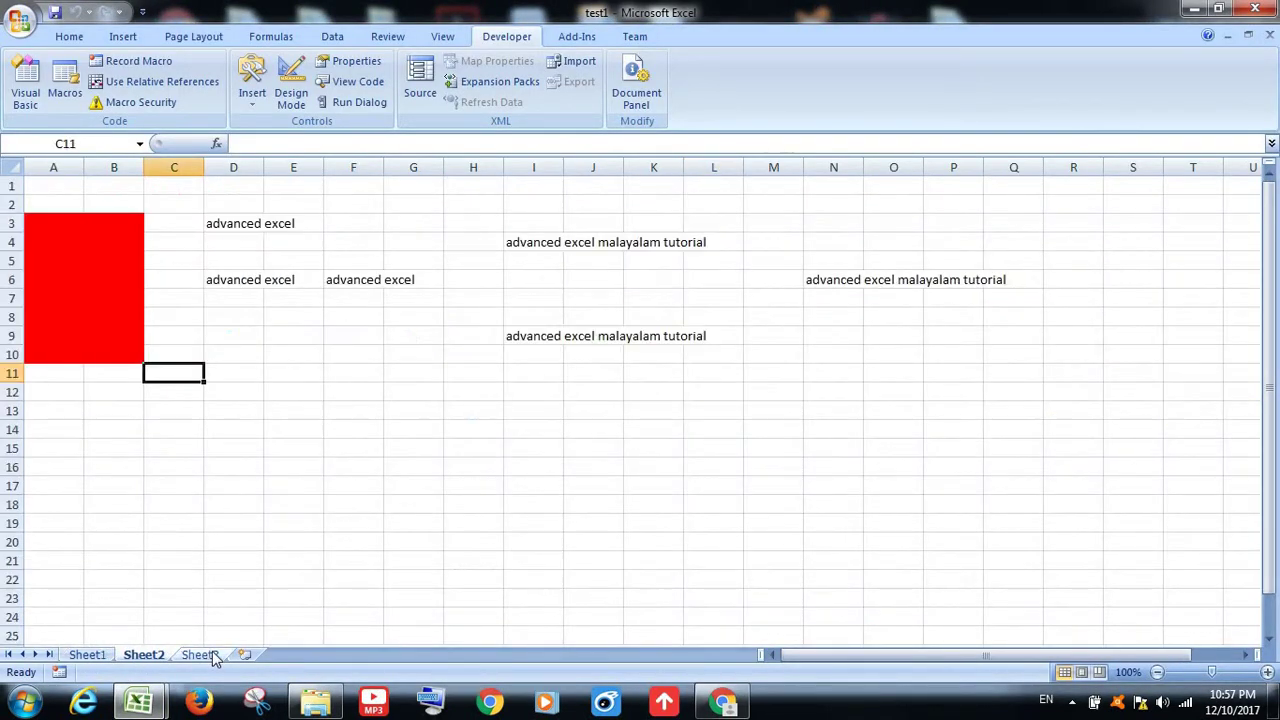
pyautogui.click(200, 655)
pyautogui.click(143, 655)
# In the Visual Basic editor, select Sheet2 in the project tree and glance at the View menu
pyautogui.moveTo(138, 700)
pyautogui.click(288, 608)
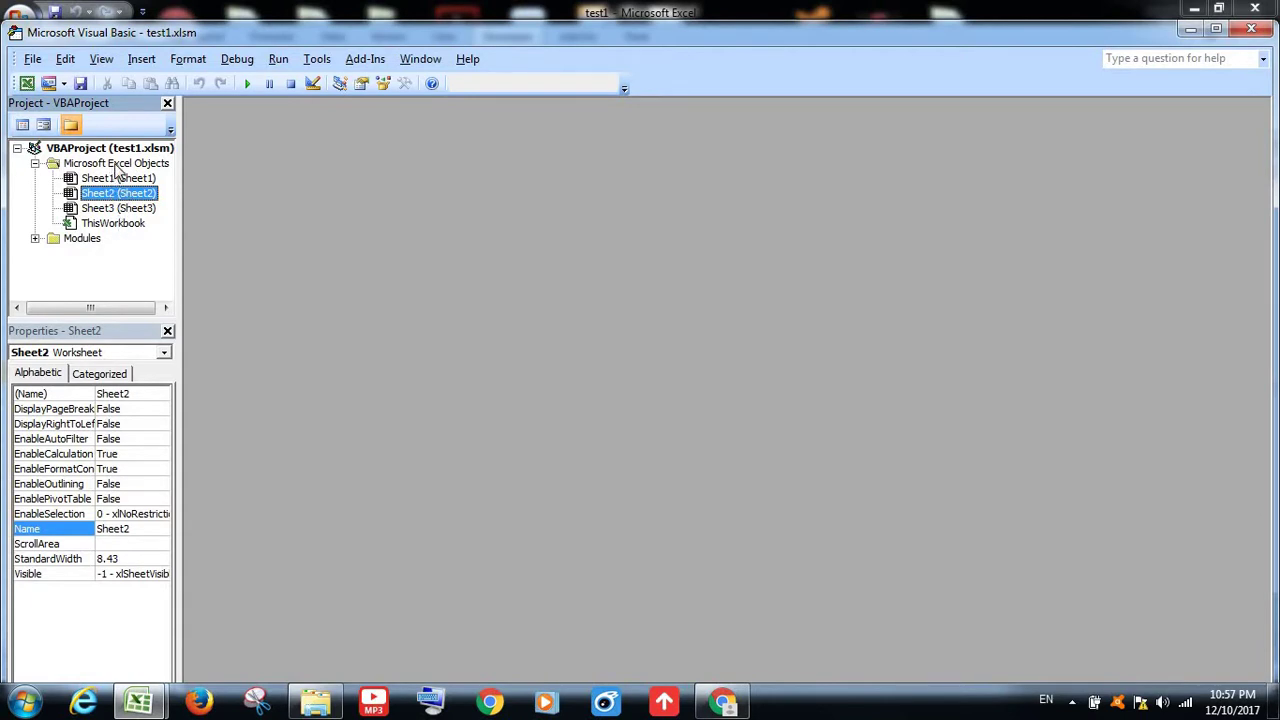
pyautogui.click(111, 166)
pyautogui.click(114, 183)
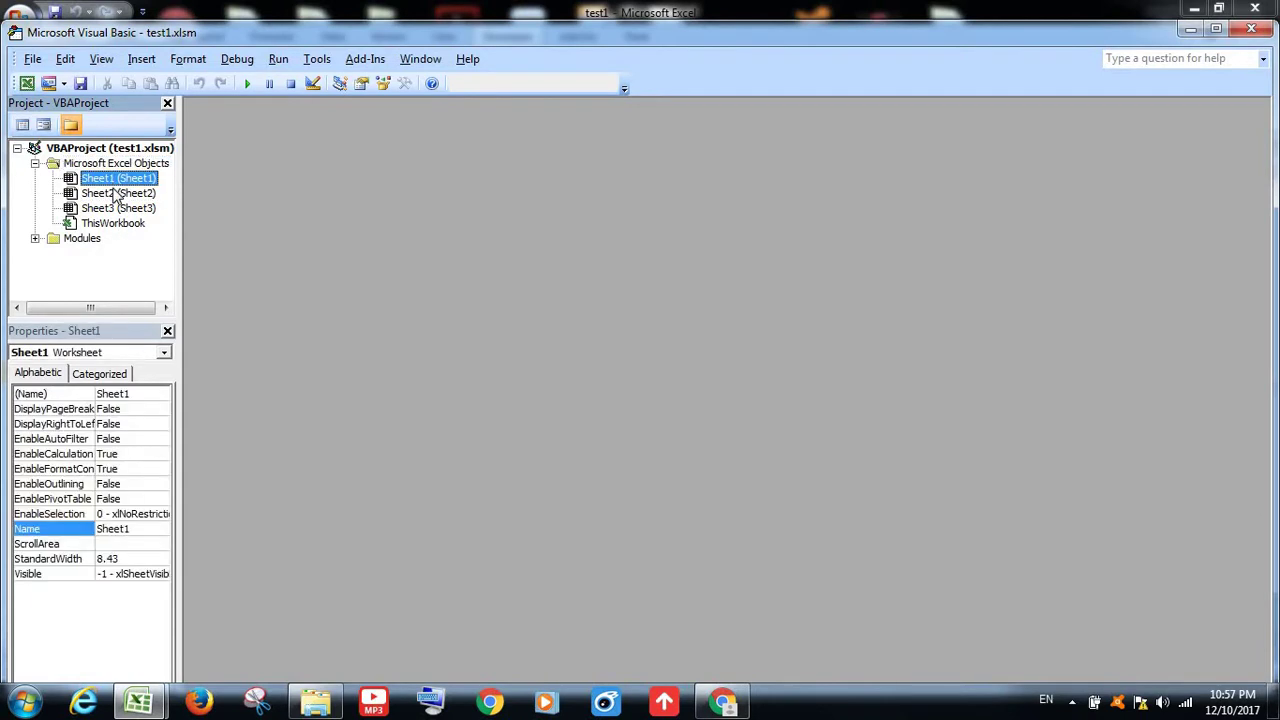
pyautogui.click(115, 194)
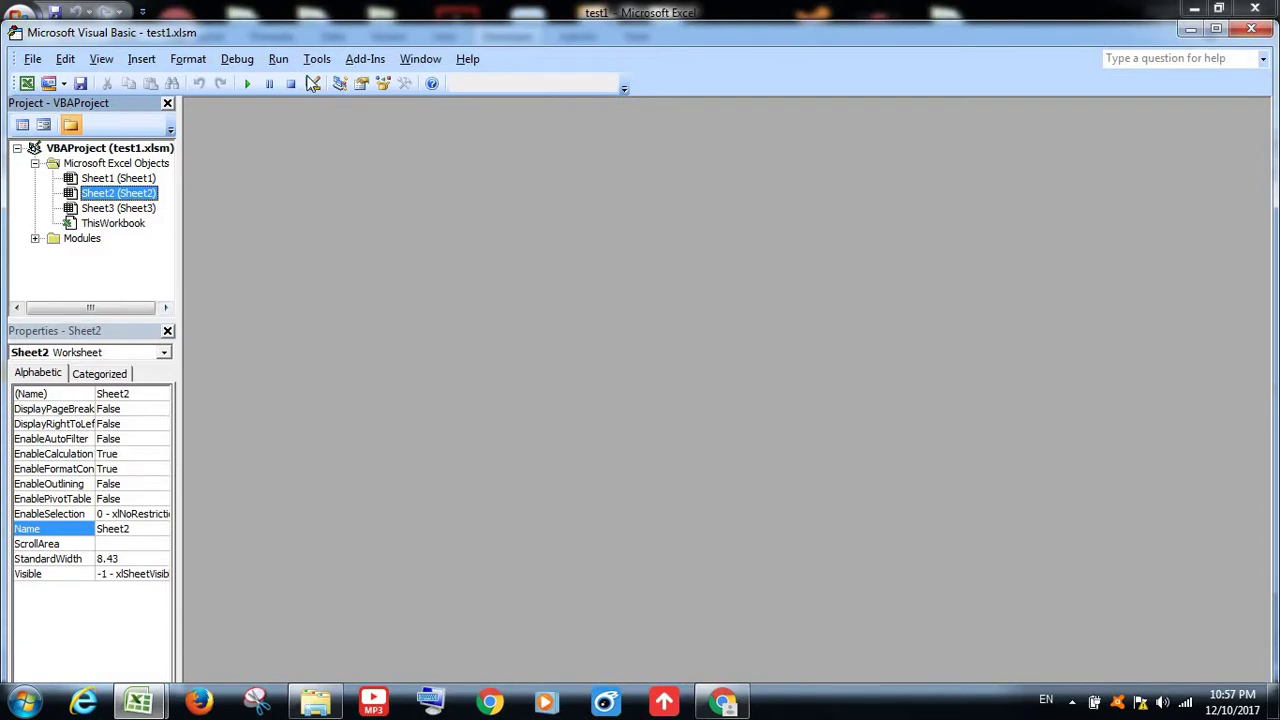
pyautogui.click(103, 63)
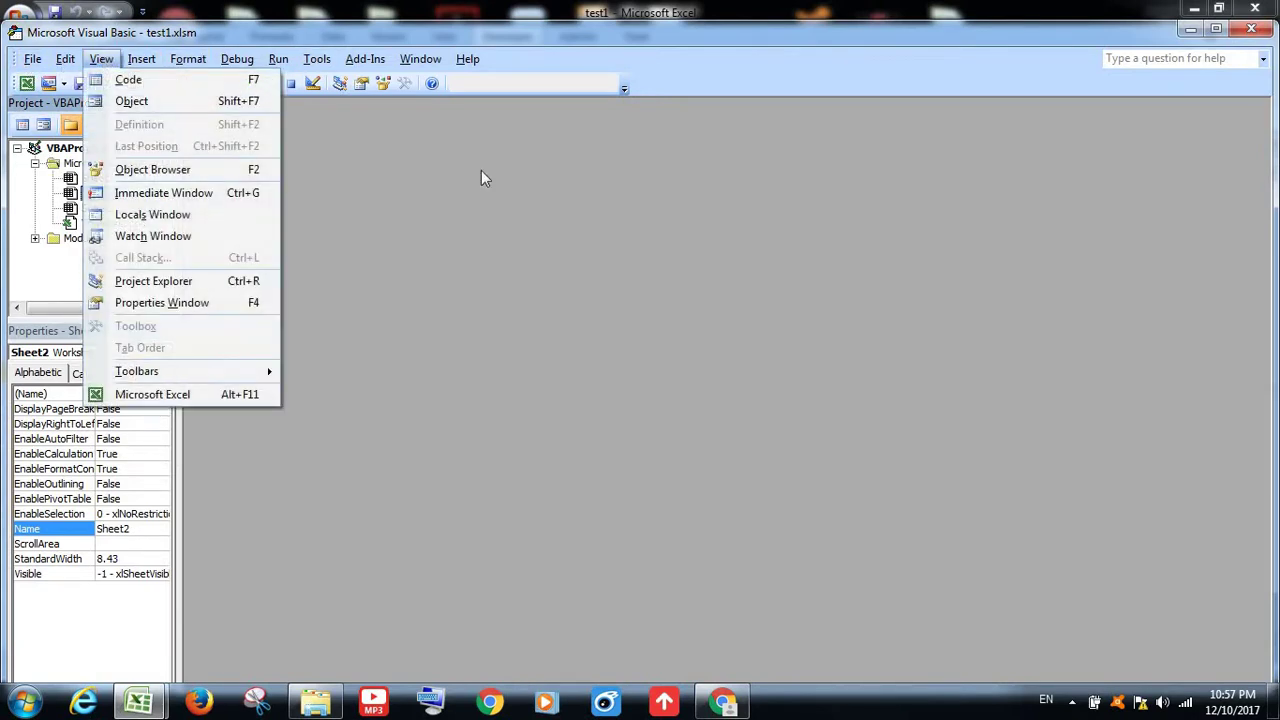
pyautogui.press('Right')
pyautogui.press('Right')
pyautogui.press('Escape')
pyautogui.press('Escape')
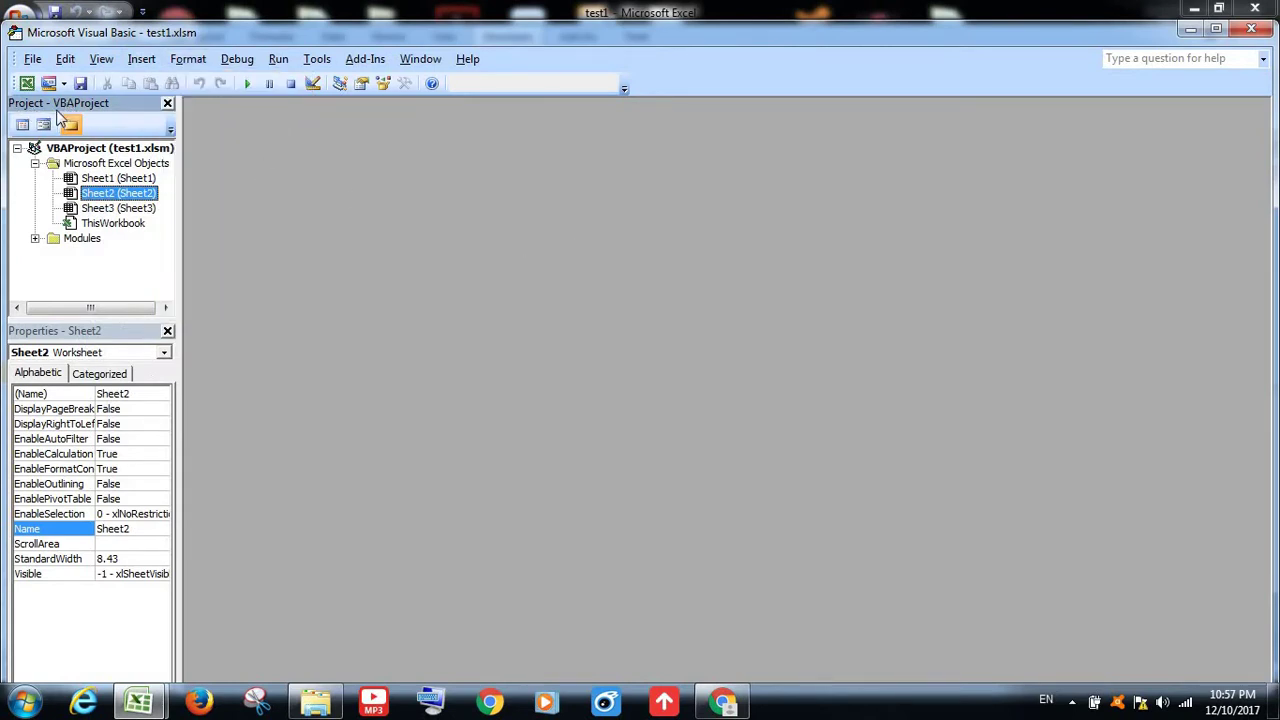
# Close Project Explorer and Properties, reopen both from View, and drag the splitter to lengthen the tree
pyautogui.click(167, 104)
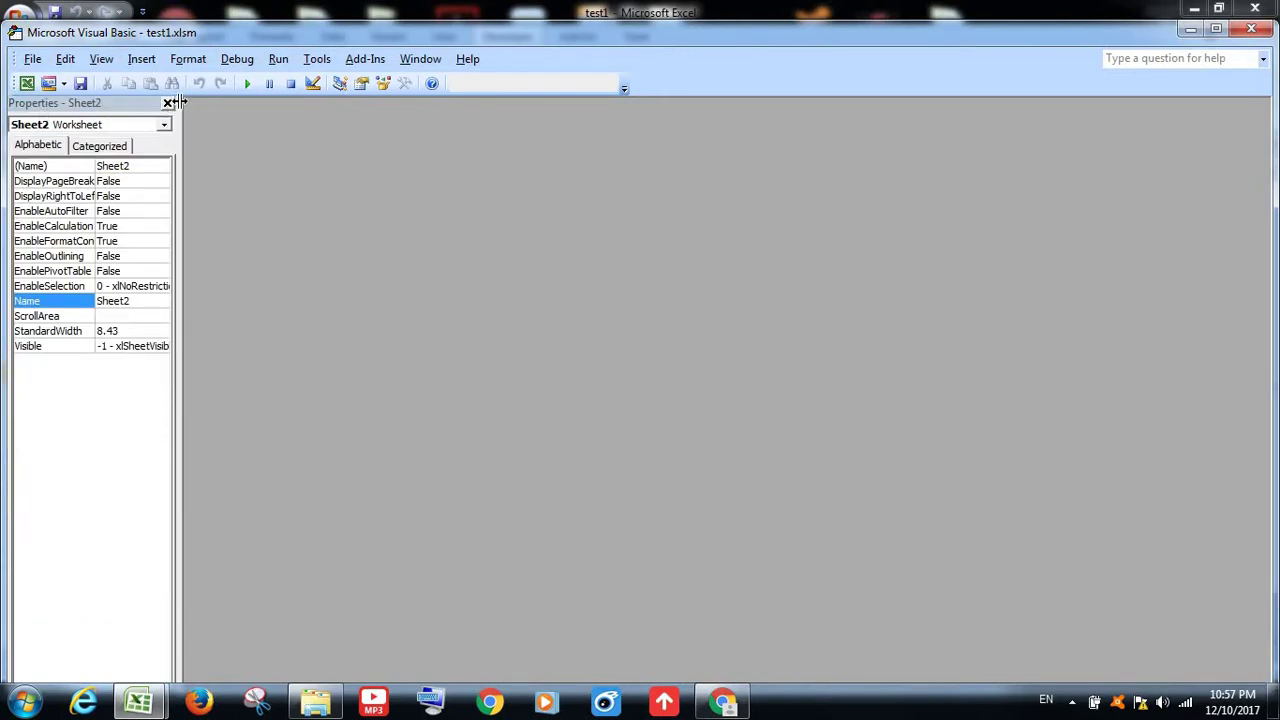
pyautogui.click(167, 104)
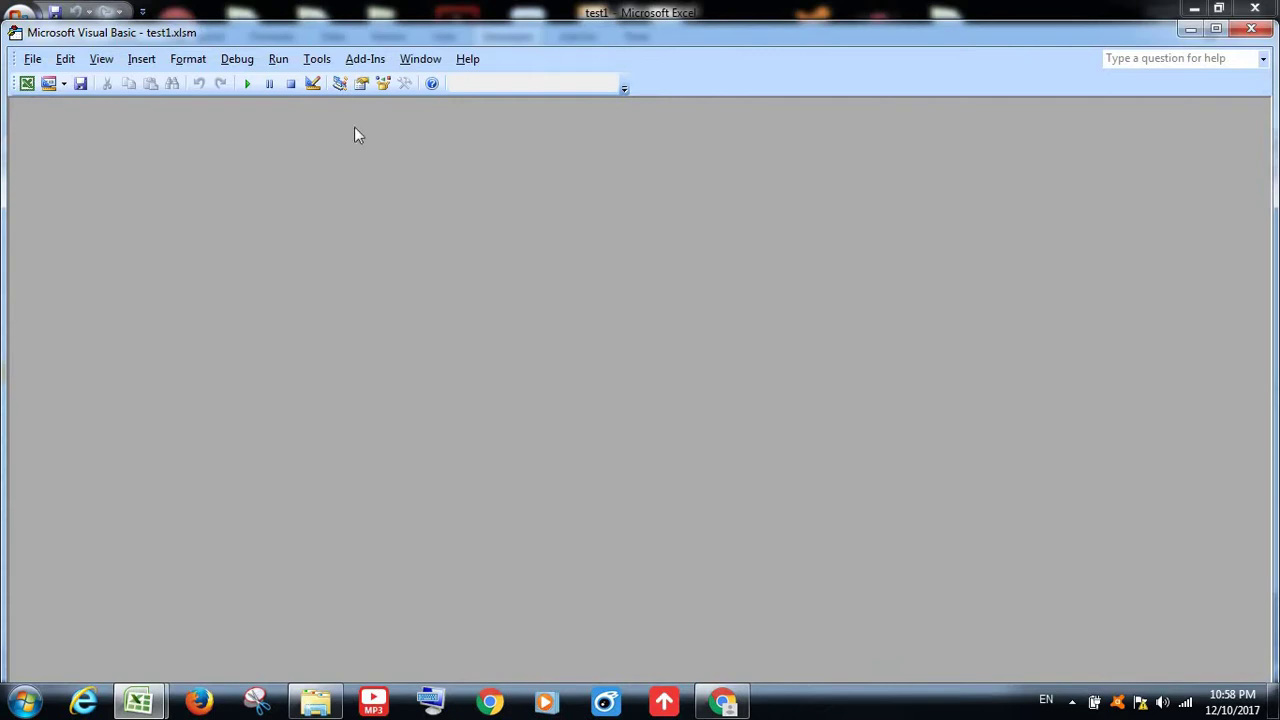
pyautogui.click(103, 58)
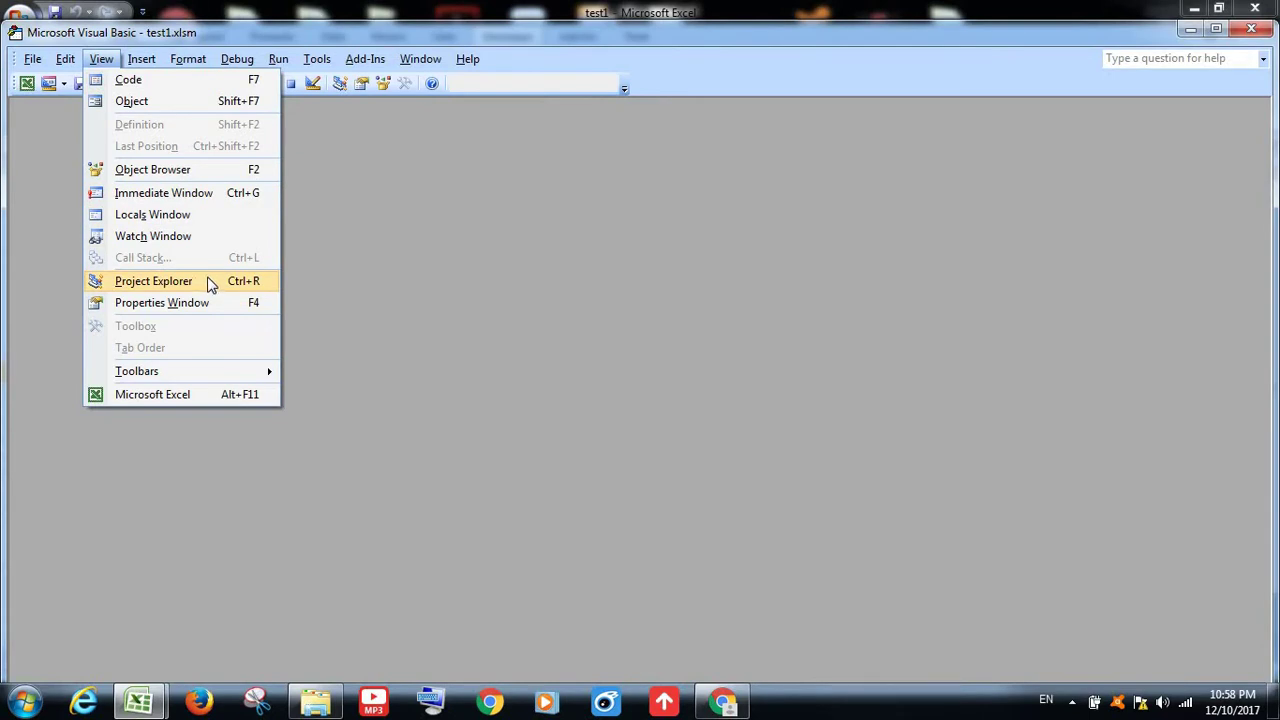
pyautogui.click(208, 281)
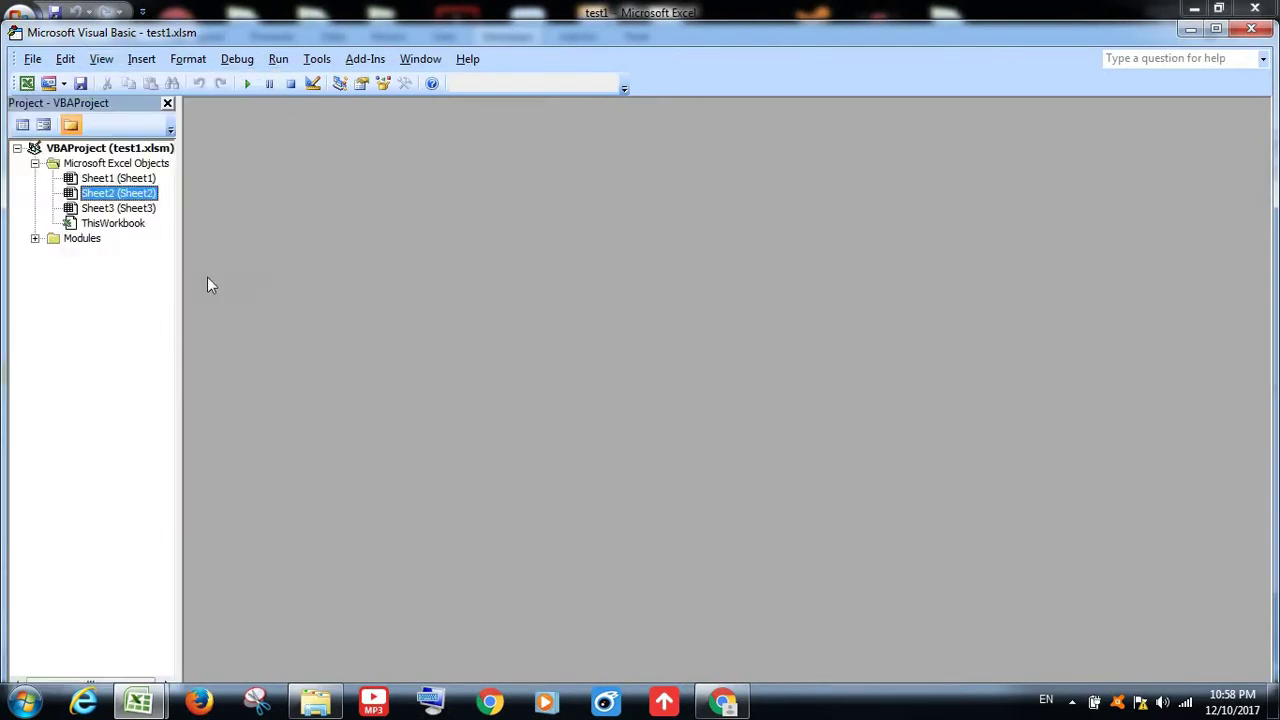
pyautogui.click(102, 60)
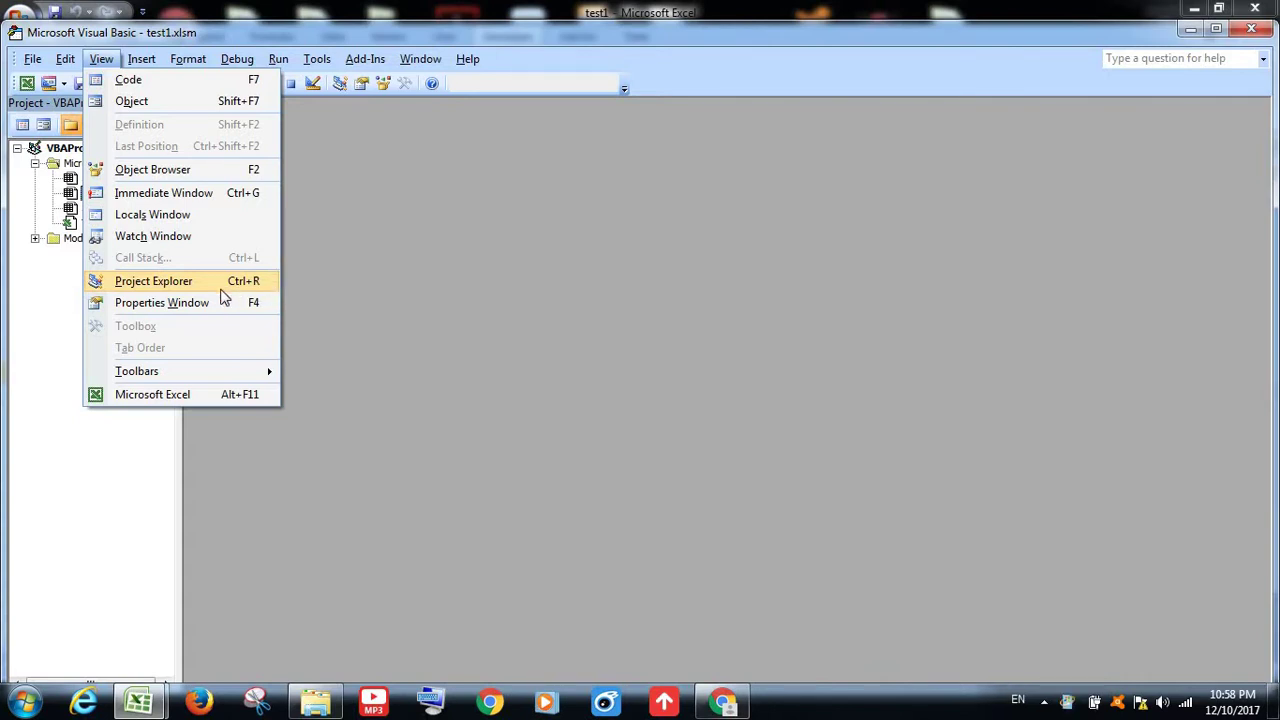
pyautogui.click(218, 304)
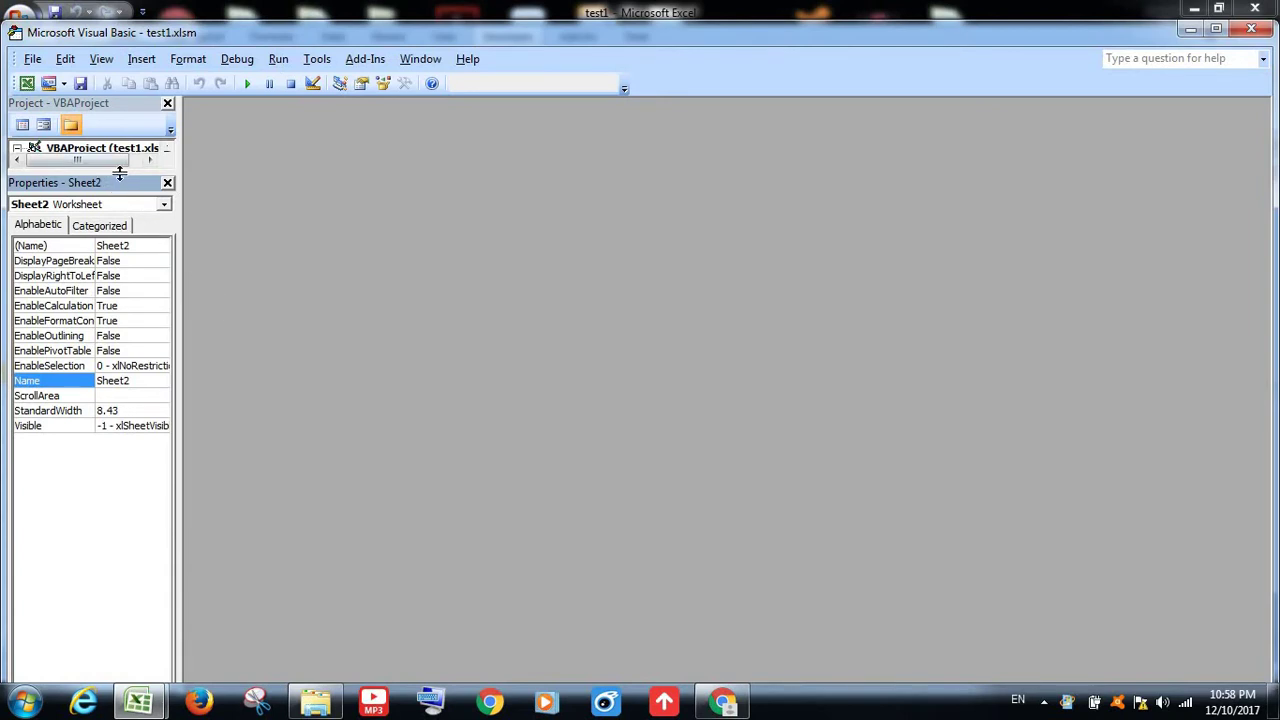
pyautogui.moveTo(119, 173); pyautogui.dragTo(118, 430)
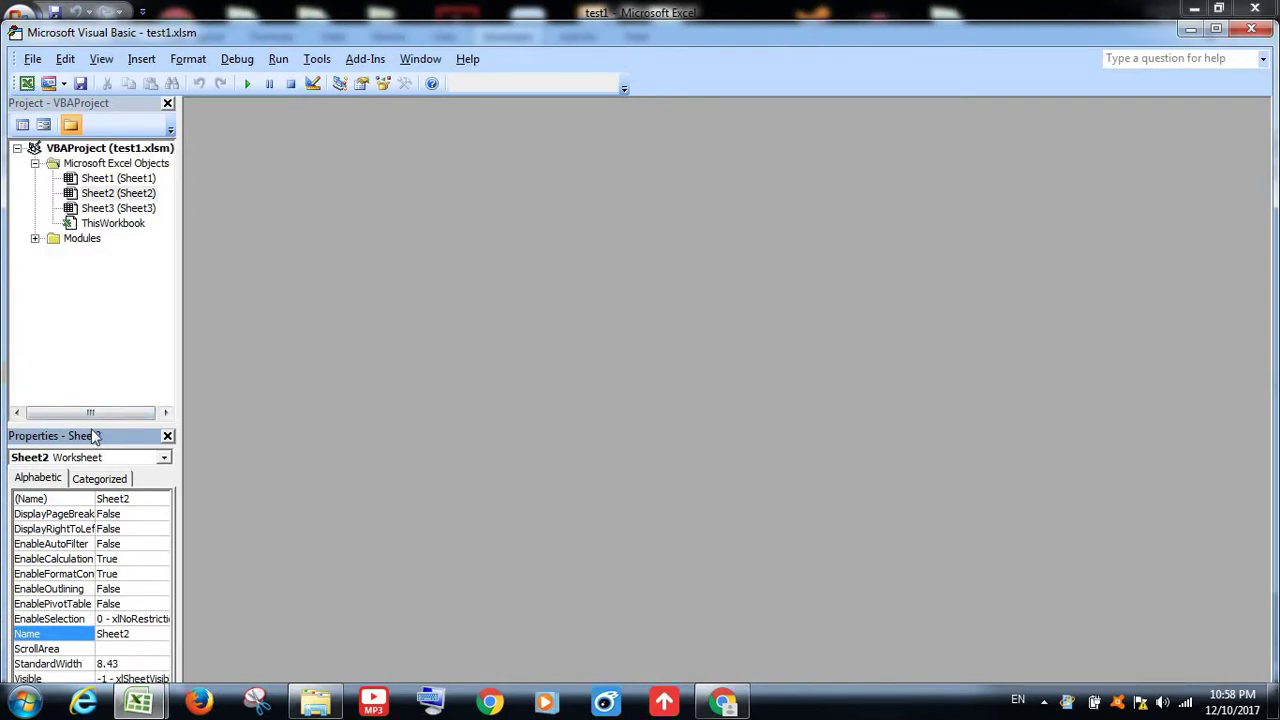
# Open Sheet1's code window, typing test text 'ghdfghf' and deleting it to leave it empty
pyautogui.moveTo(93, 425); pyautogui.dragTo(98, 352)
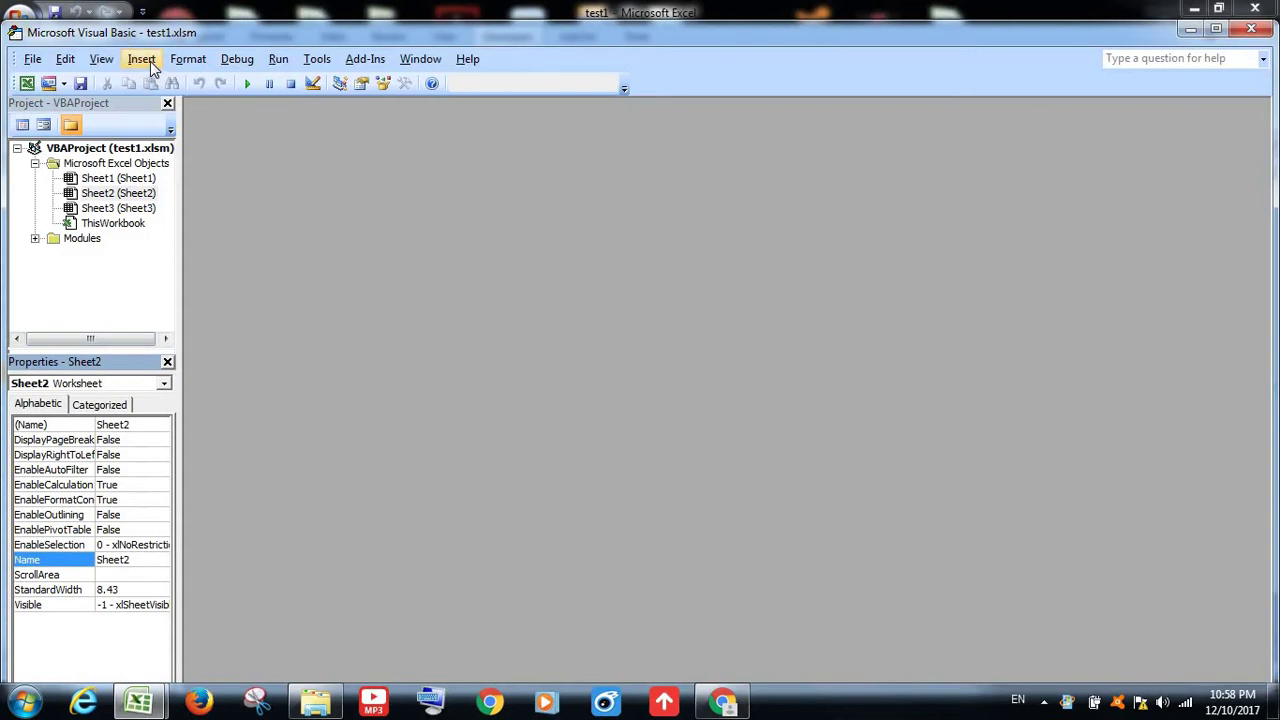
pyautogui.doubleClick(124, 178)
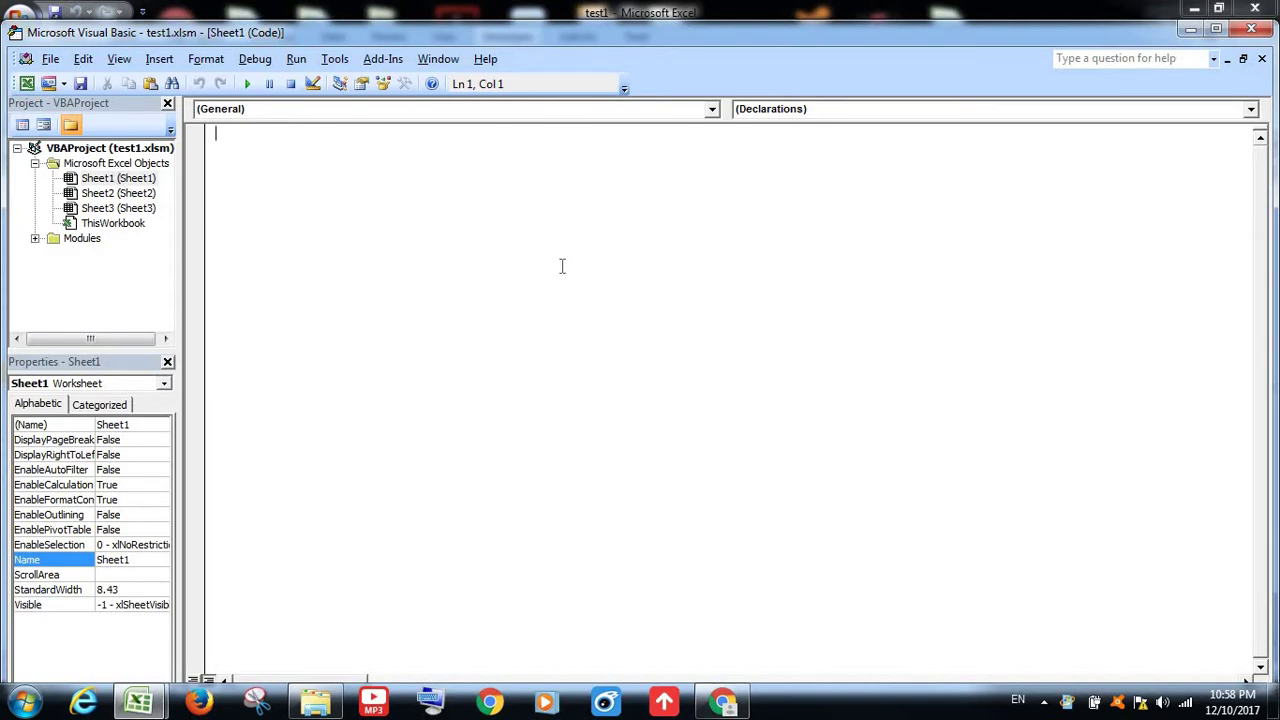
pyautogui.write('ghdf')
pyautogui.write('ghf')
pyautogui.press('BackSpace')
pyautogui.press('BackSpace')
pyautogui.press('BackSpace')
pyautogui.press('BackSpace')
pyautogui.press('BackSpace')
# Show the Immediate window below the code, dismiss the Macros dialog, and click into the Immediate pane
pyautogui.click(128, 62)
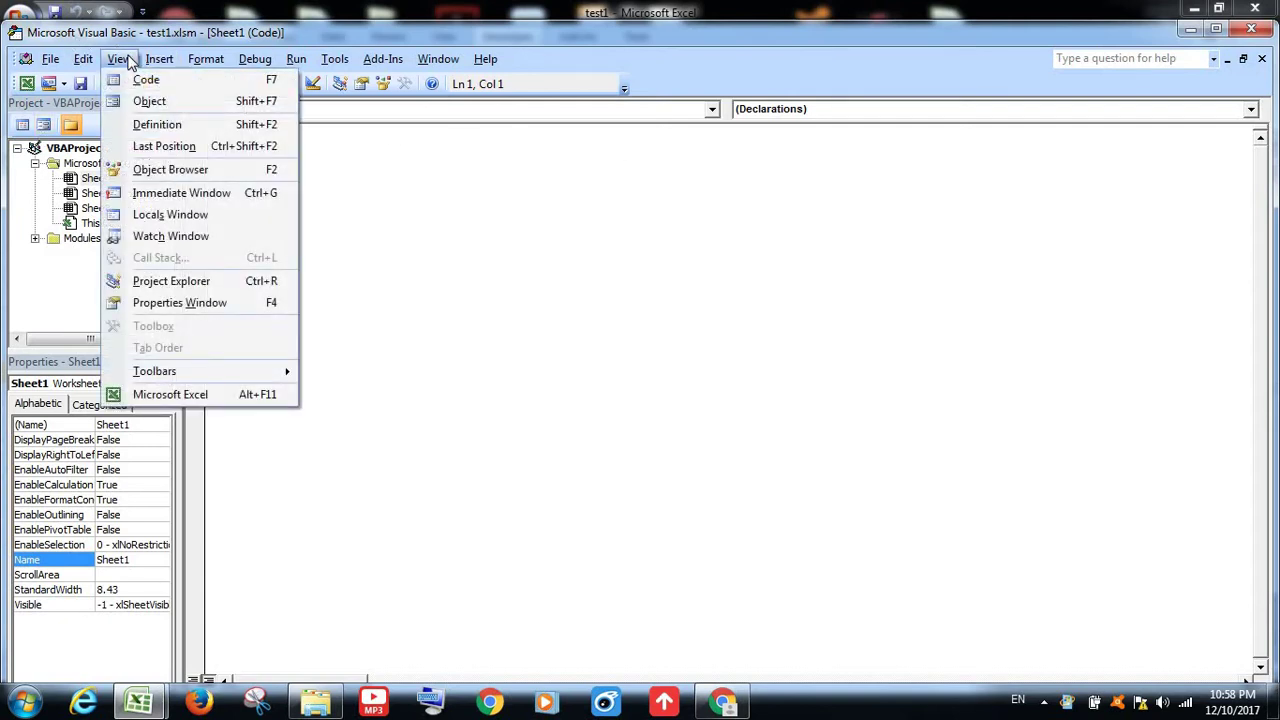
pyautogui.click(200, 196)
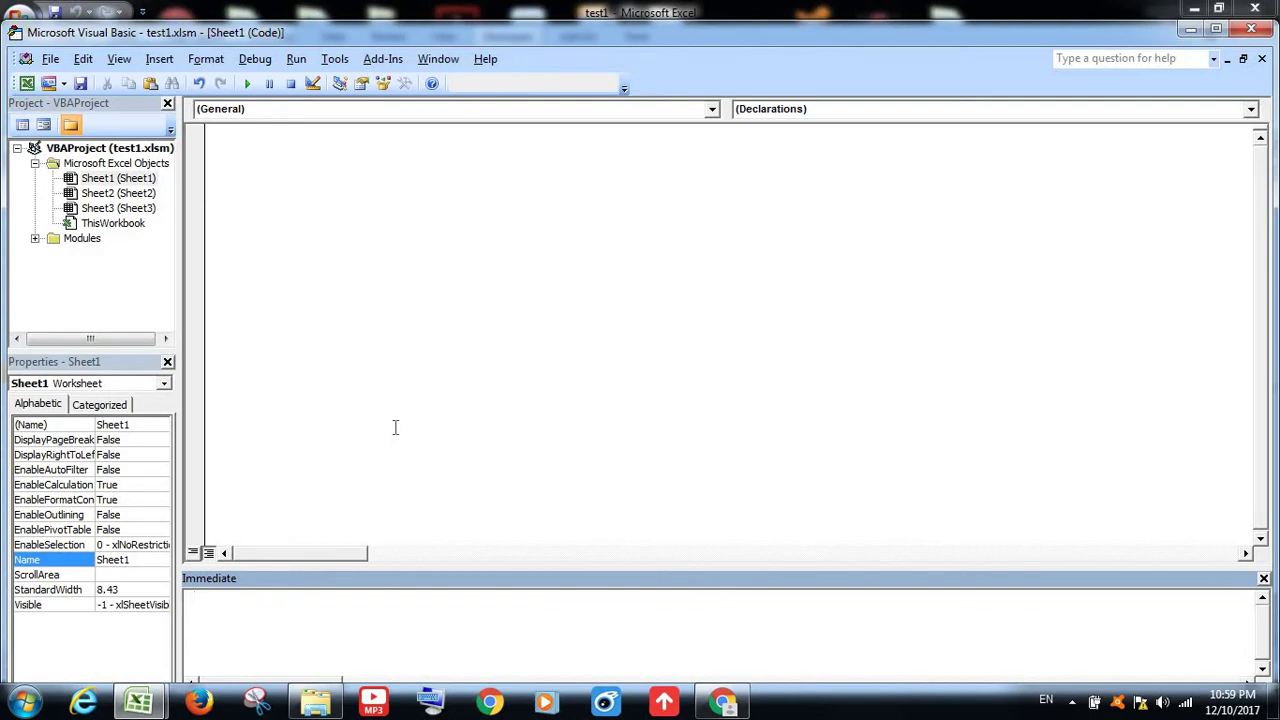
pyautogui.click(250, 85)
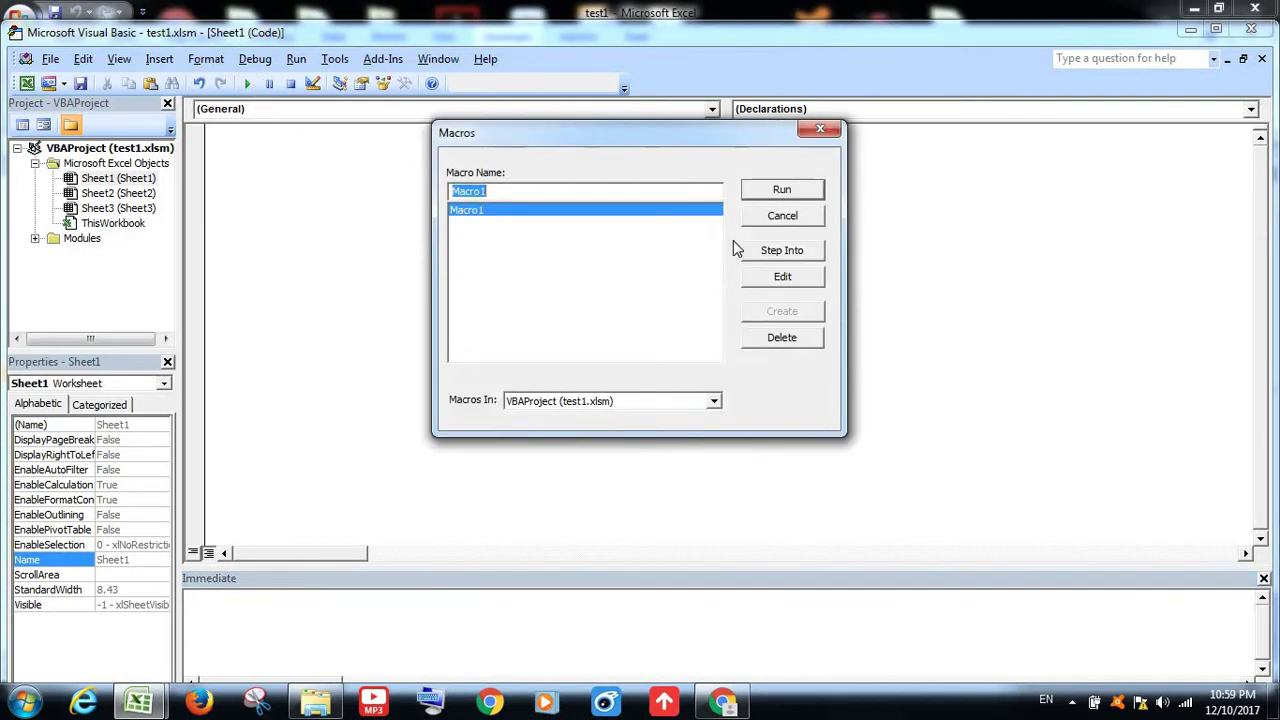
pyautogui.click(820, 132)
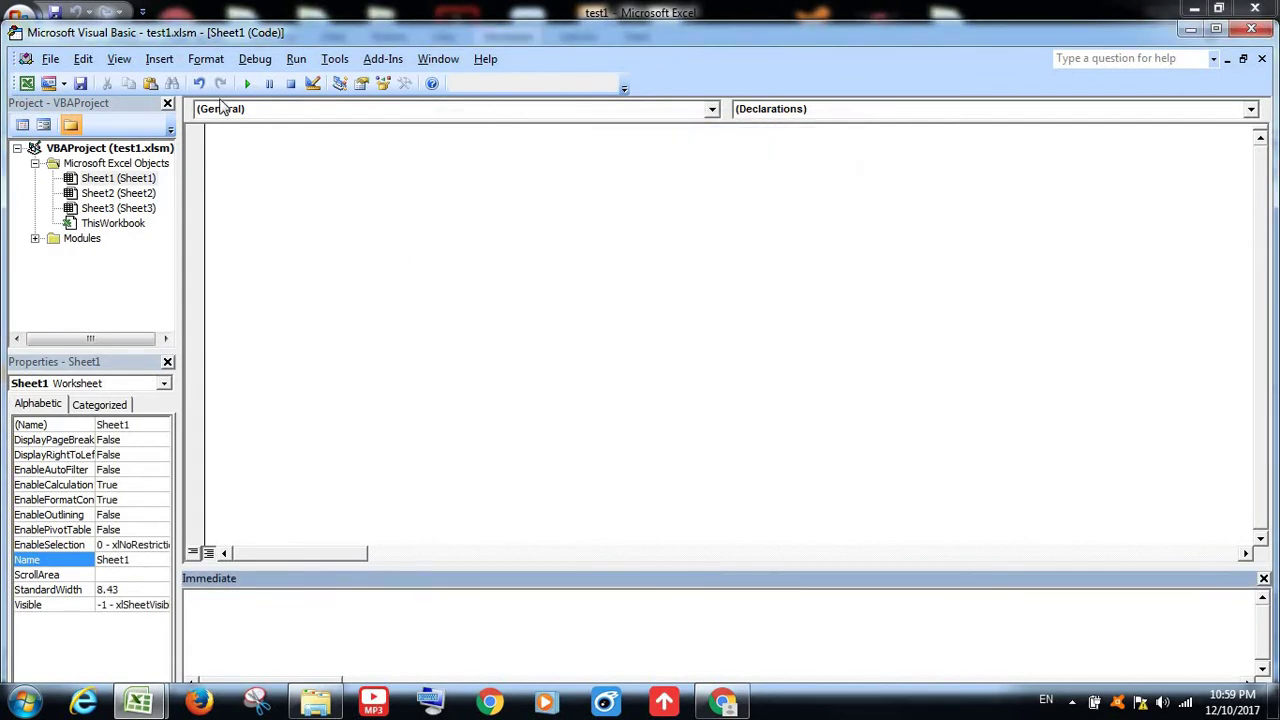
pyautogui.click(187, 616)
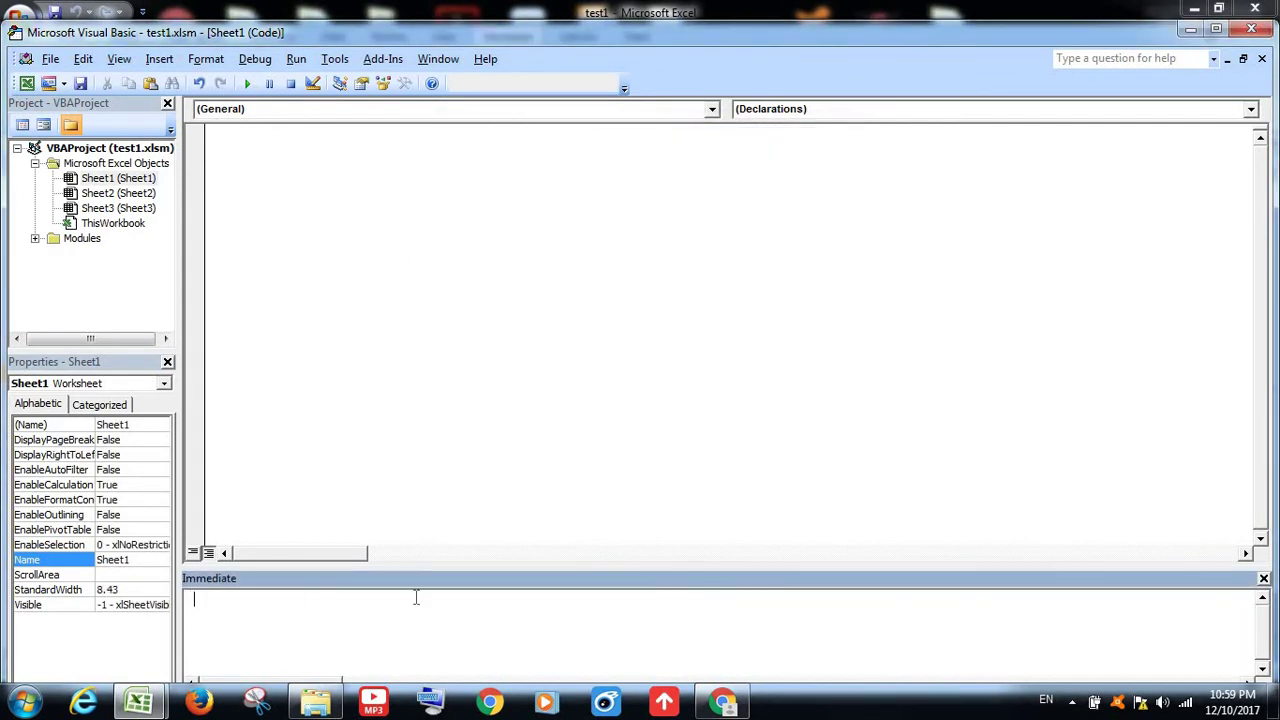